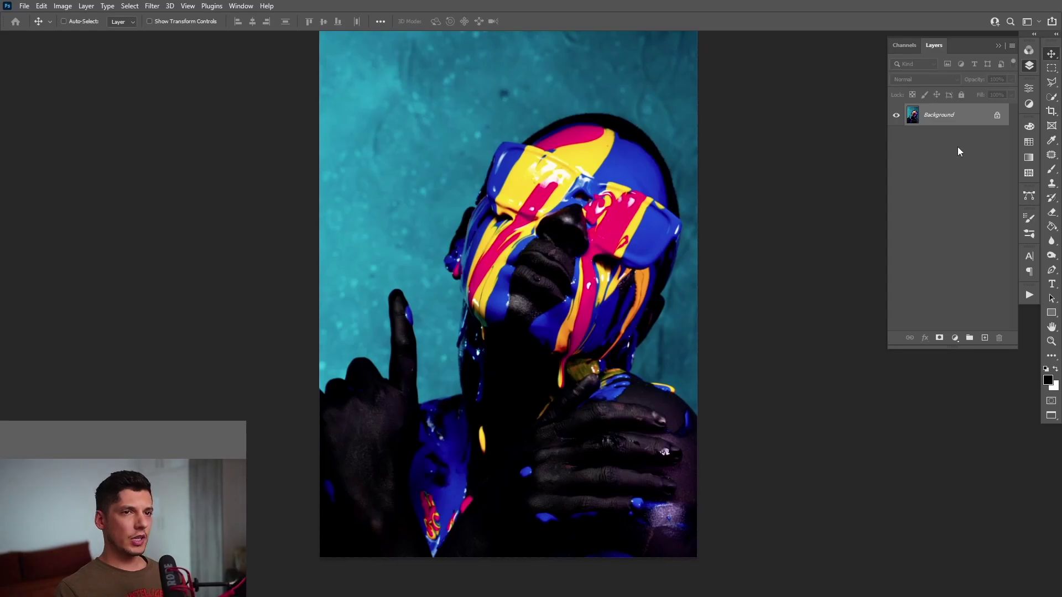
- Duplicate the Background layer and box-select the model with the Object Selection Tool
drag(972, 116, 985, 339)
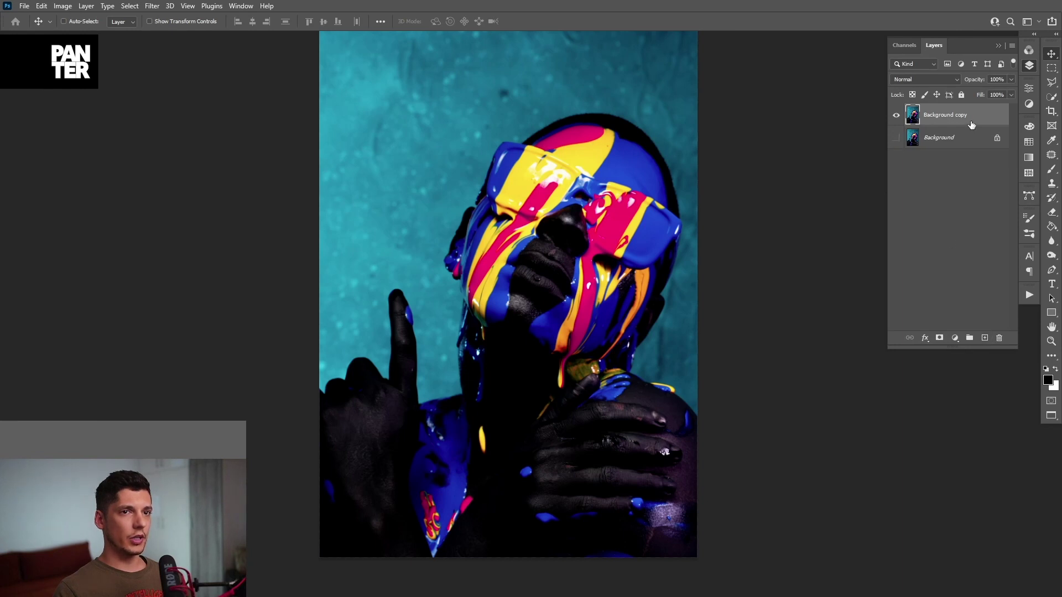
click(1001, 46)
click(1050, 97)
click(1014, 98)
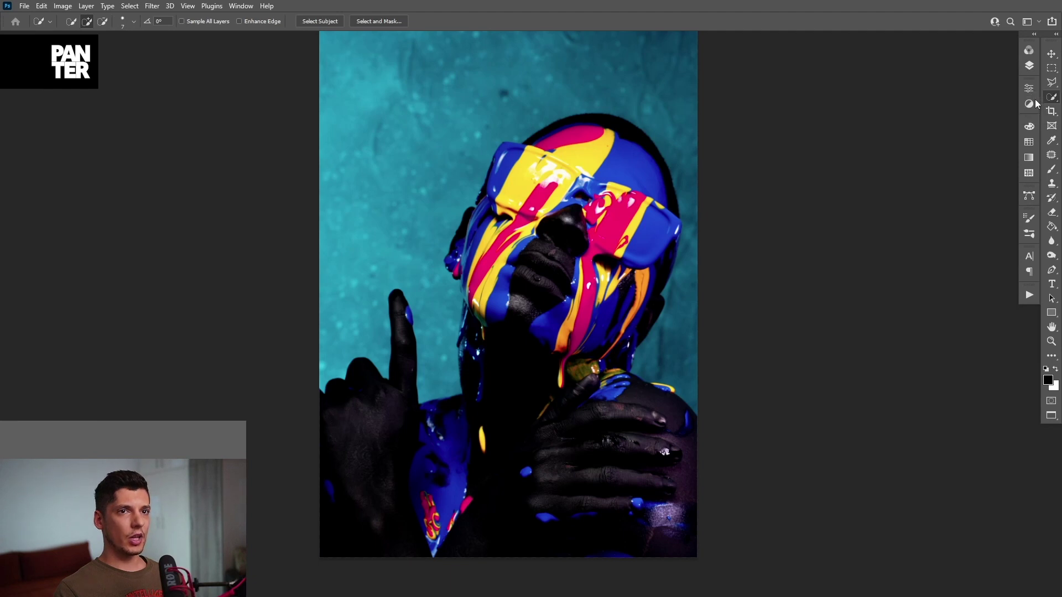
scroll(545, 166, down, 1)
drag(296, 81, 712, 538)
scroll(547, 186, up, 3)
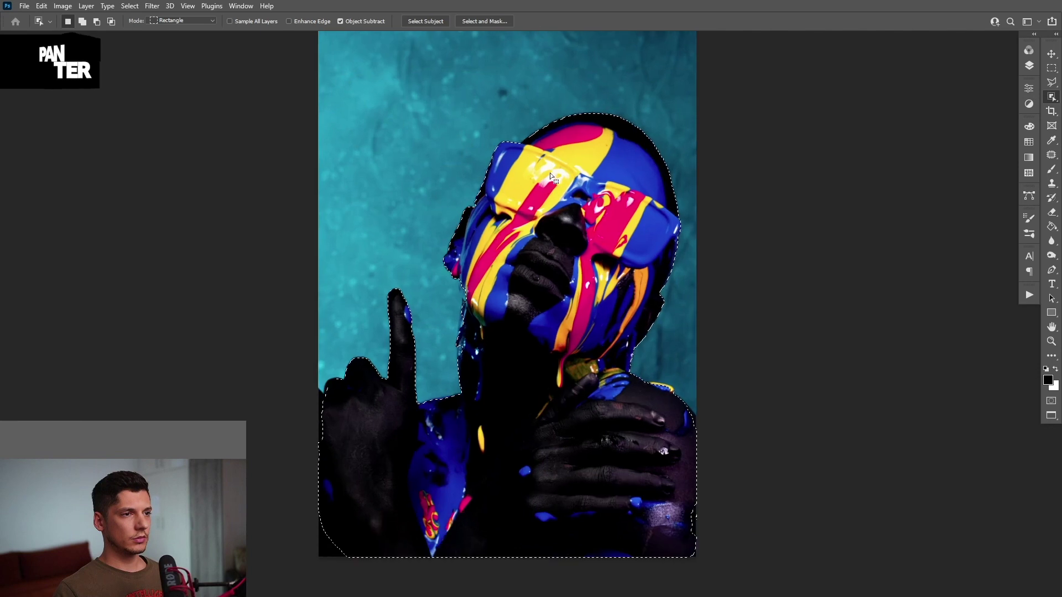
key(space)
drag(495, 315, 561, 222)
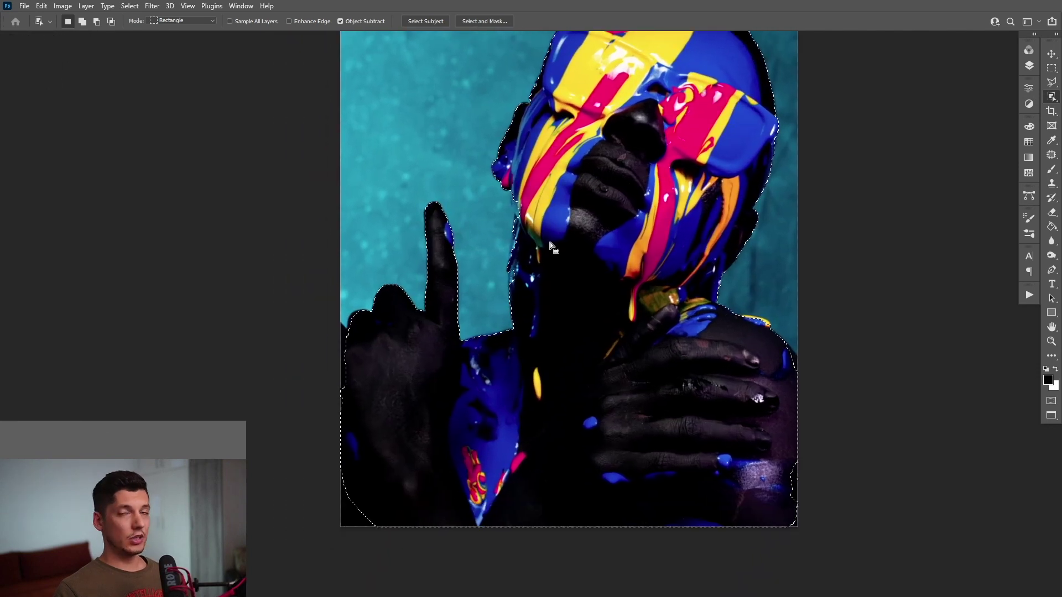
scroll(514, 246, up, 3)
scroll(509, 186, up, 1)
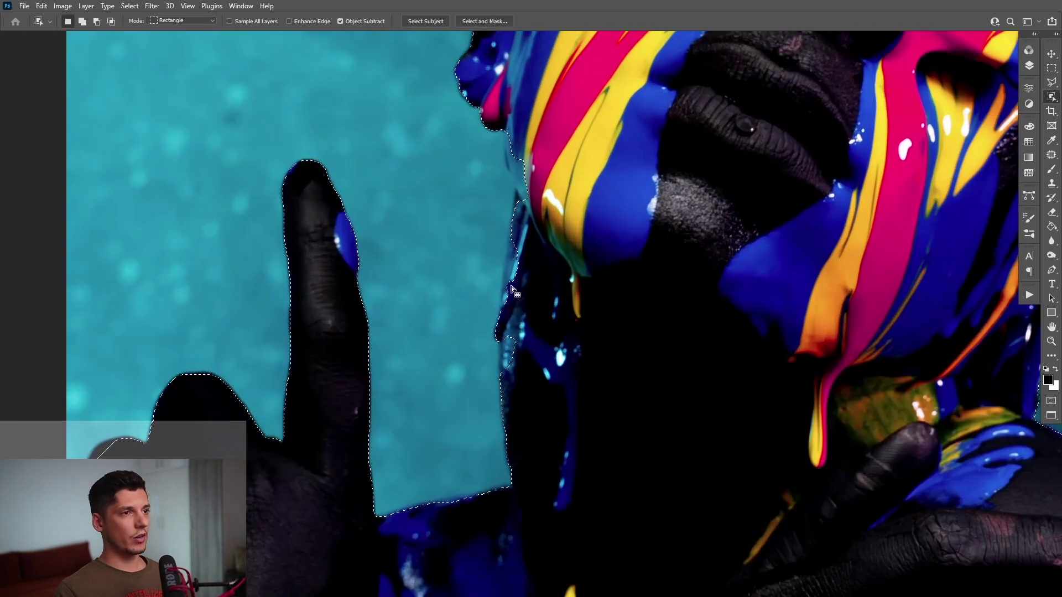
key(space)
scroll(395, 410, down, 2)
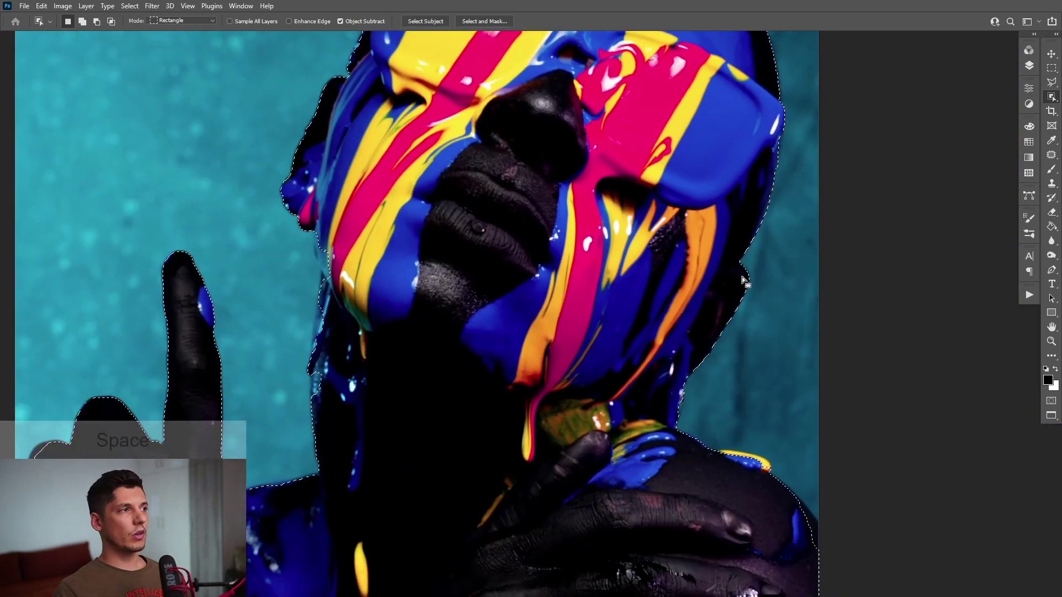
- Refine the selection along the face edge with a 24 px Quick Selection brush
right_click(1054, 97)
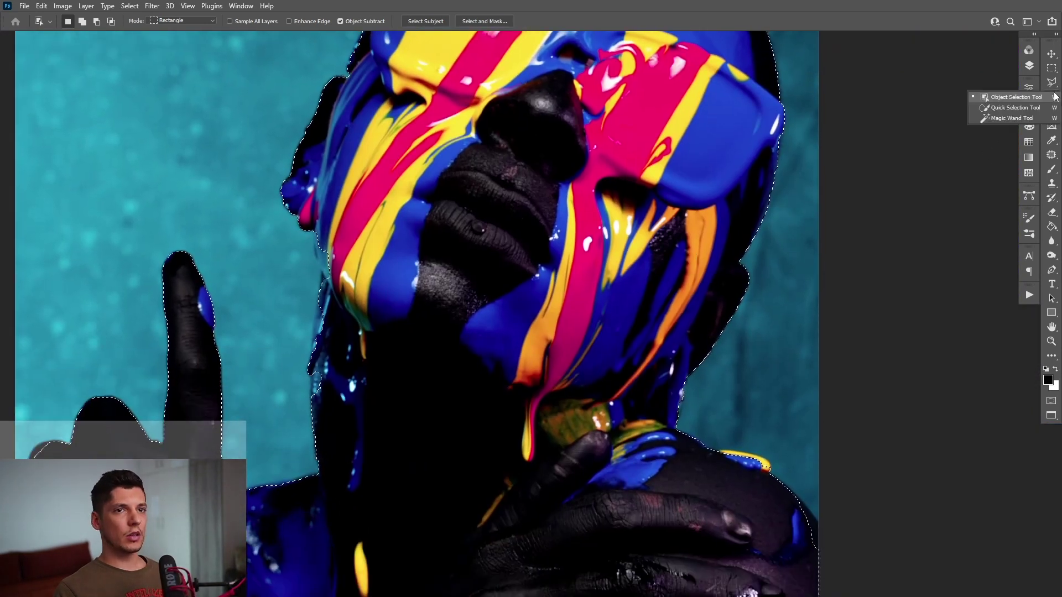
click(1014, 108)
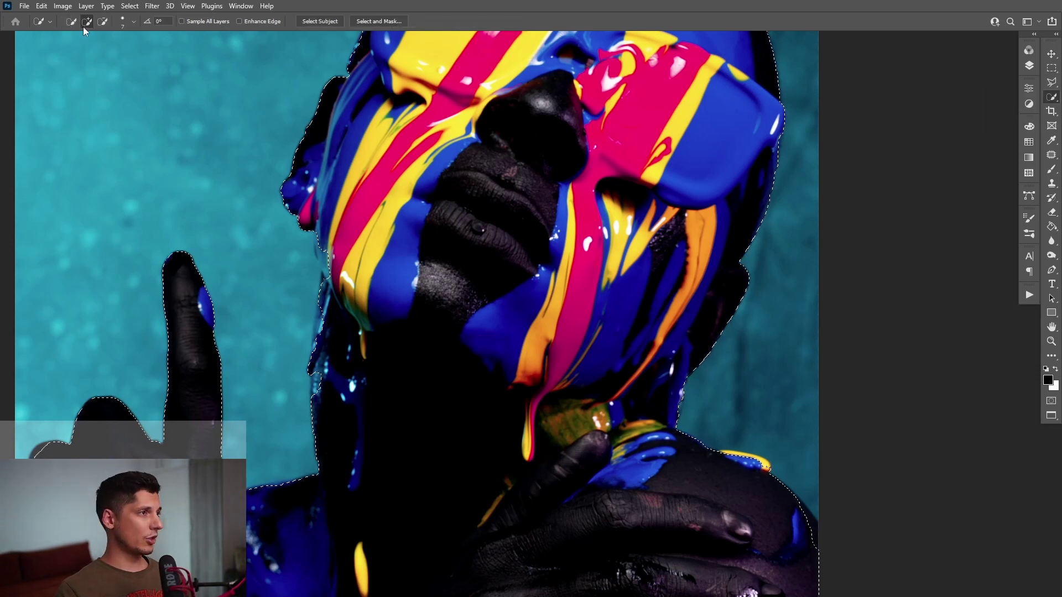
scroll(110, 39, up, 2)
click(134, 22)
drag(76, 54, 78, 54)
scroll(539, 189, up, 2)
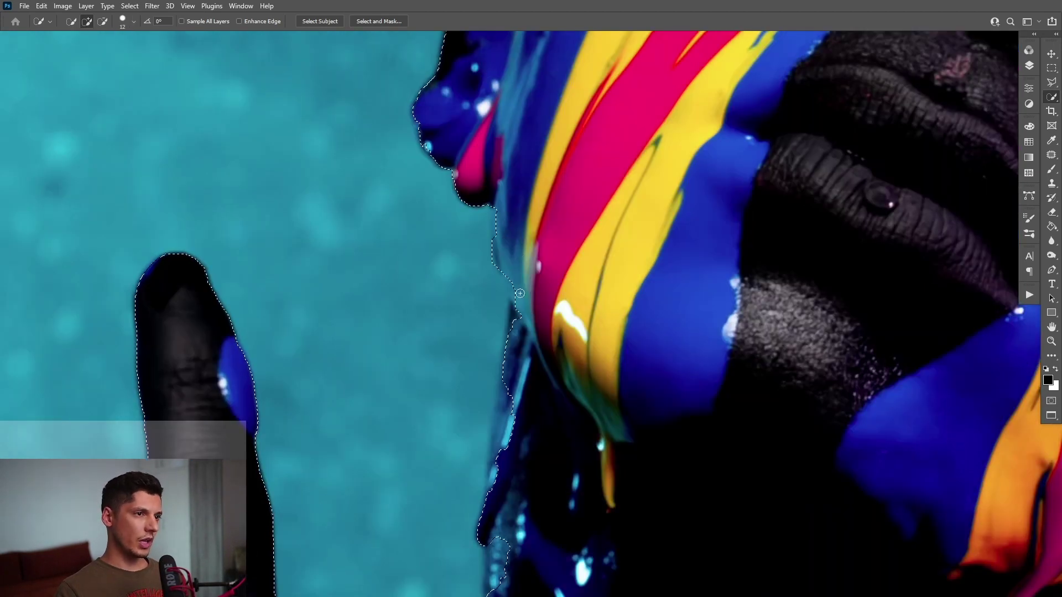
mouse_move(514, 327)
mouse_down()
mouse_move(553, 249)
mouse_move(616, 182)
mouse_move(498, 332)
mouse_move(630, 330)
mouse_up()
scroll(630, 329, down, 6)
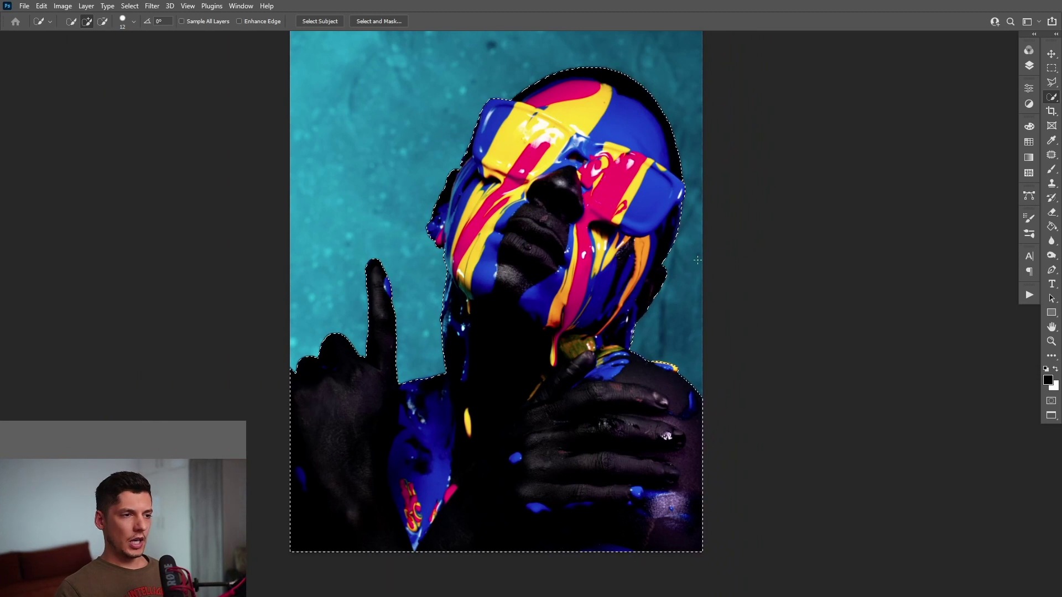
key(v)
drag(717, 241, 705, 251)
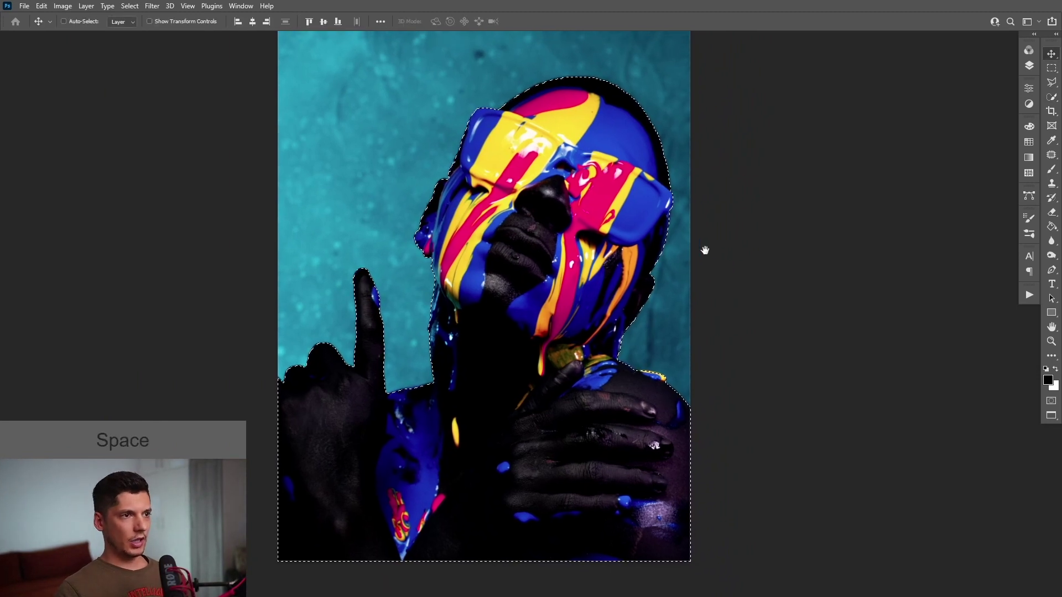
- Invert the selection, delete the teal backdrop and deselect, leaving the cut-out model
click(131, 6)
click(145, 50)
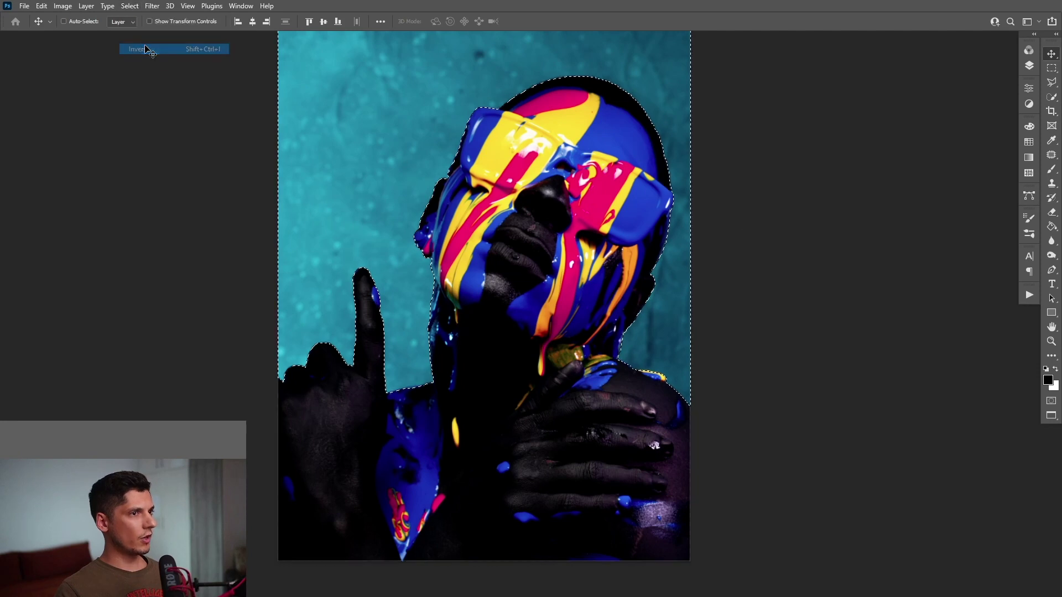
key(Delete)
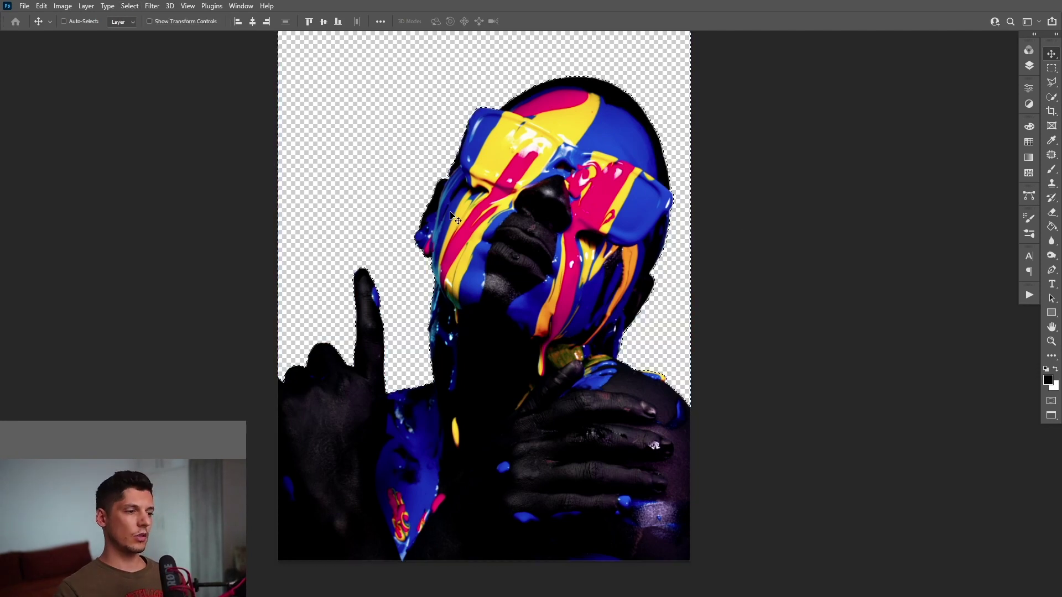
key(ctrl+d)
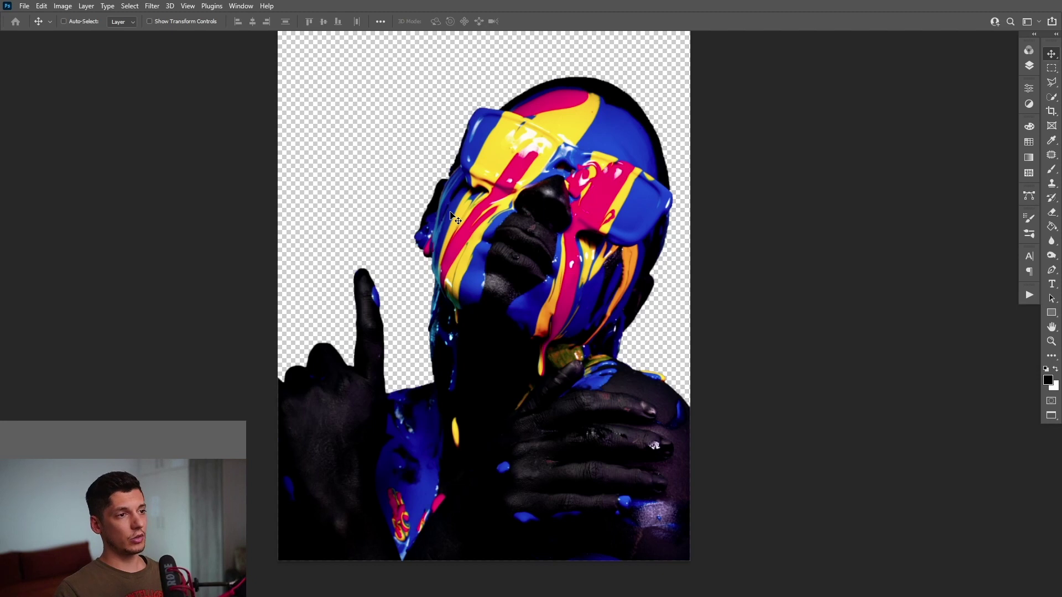
key(z)
key(F7)
drag(686, 319, 654, 319)
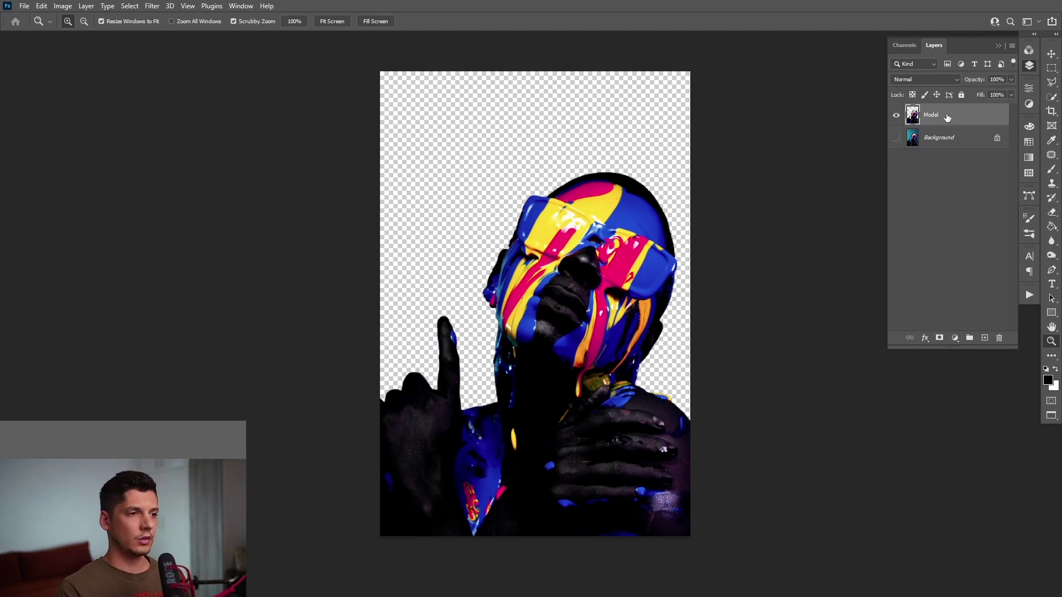
drag(493, 311, 658, 318)
- Add guides over the face and rotate the Model layer about -23° to straighten the head
key(v)
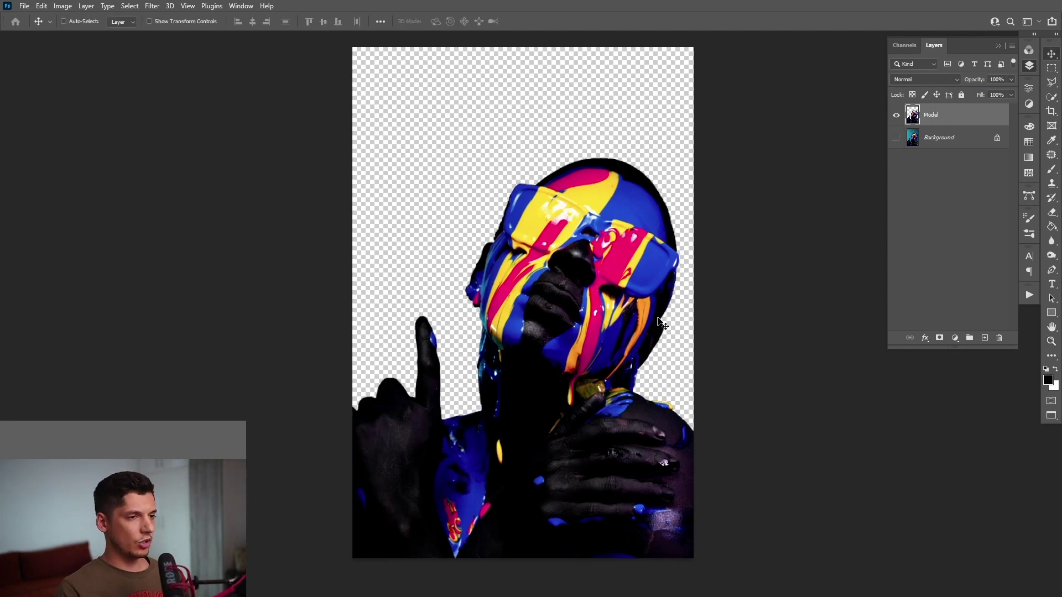
key(ctrl+r)
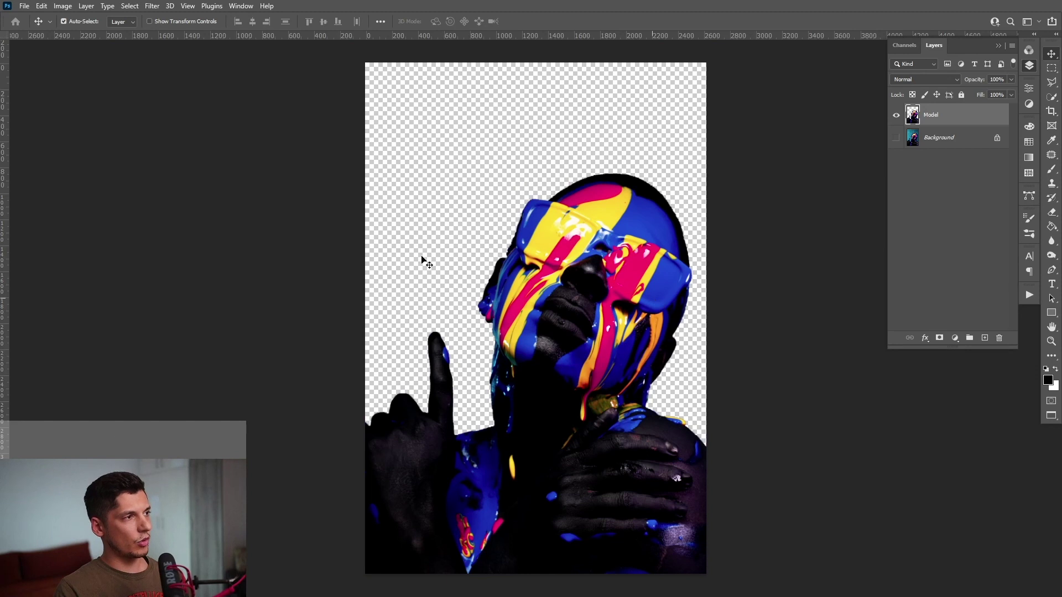
drag(4, 268, 536, 266)
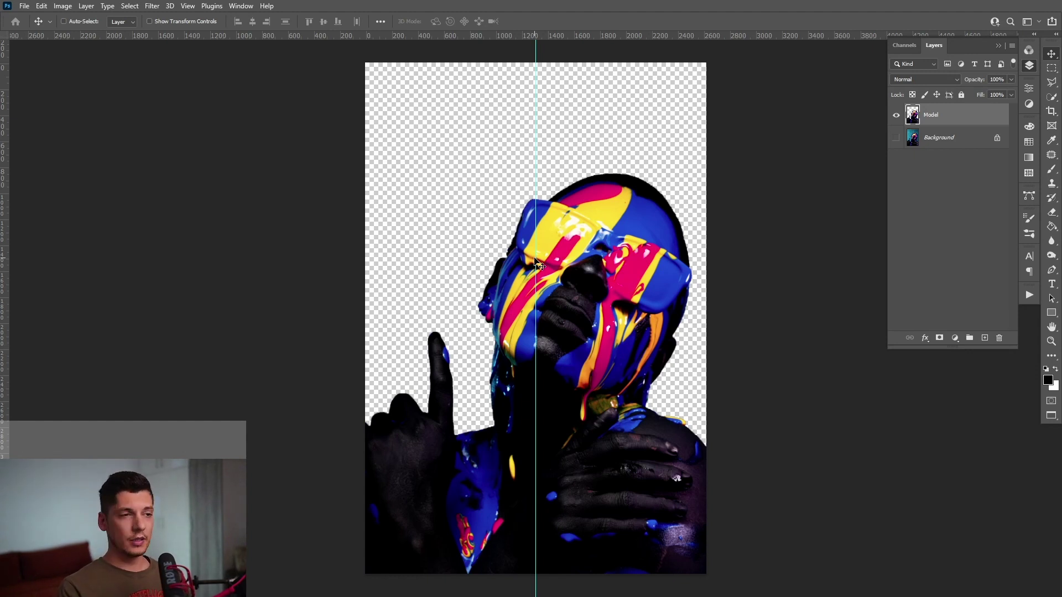
key(ctrl+t)
drag(743, 239, 704, 136)
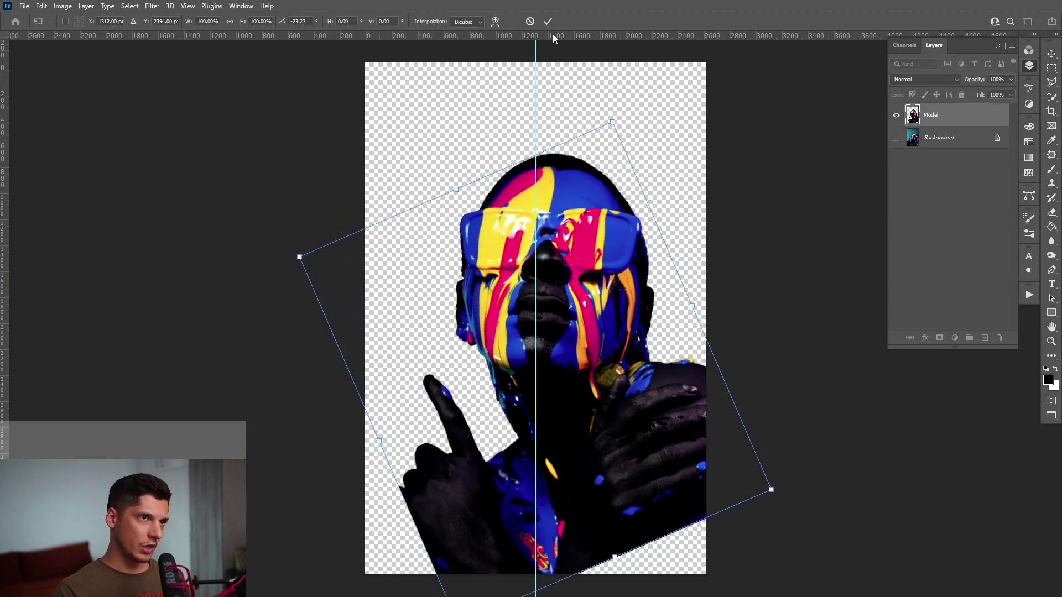
drag(553, 36, 6, 195)
key(Return)
- Hide the rulers and move the rotated model lower in the canvas
key(ctrl+r)
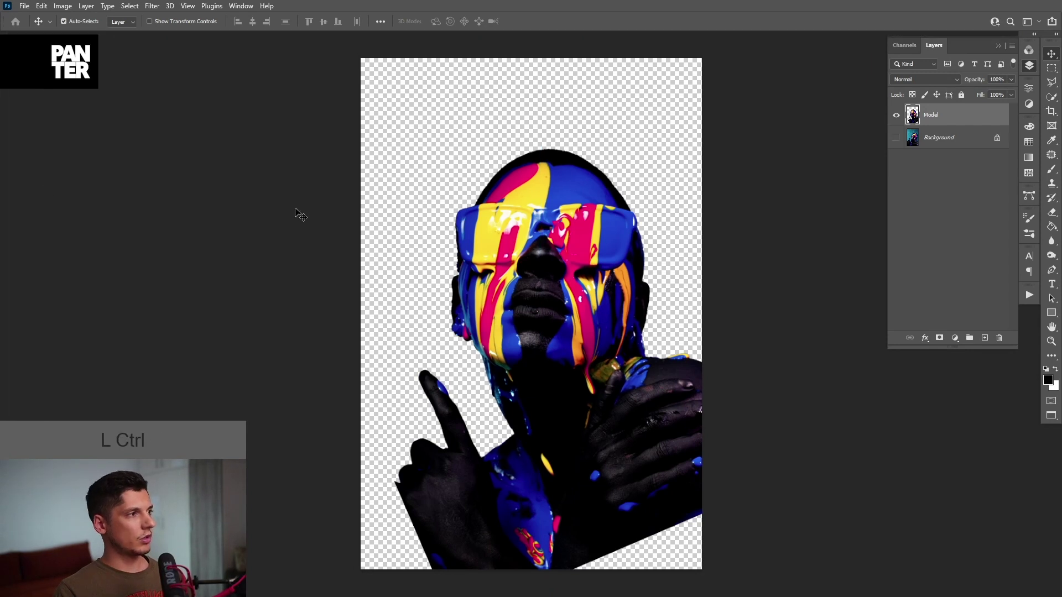
drag(673, 390, 669, 326)
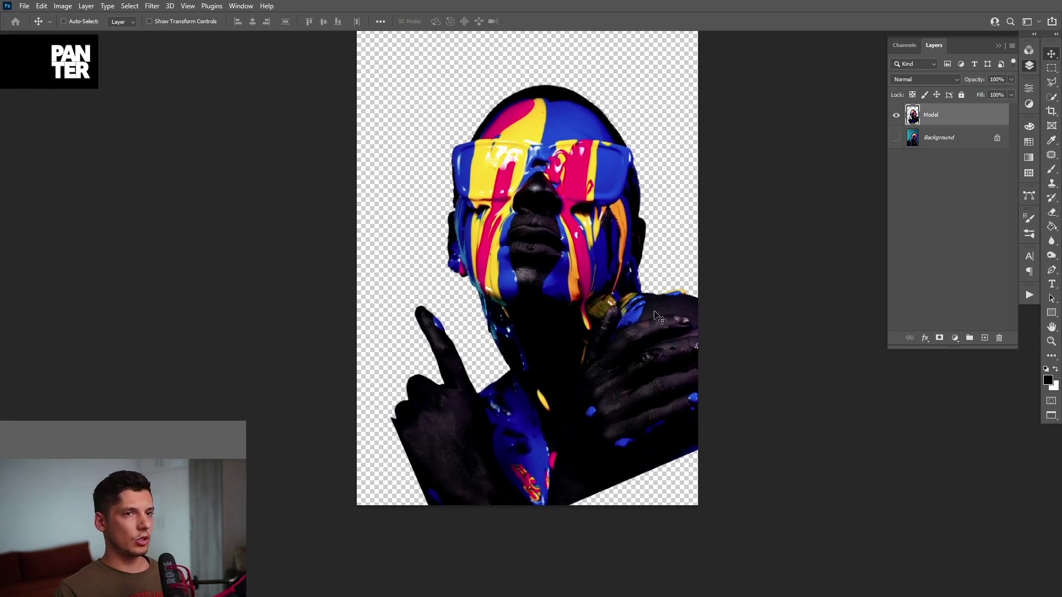
drag(597, 271, 580, 360)
key(ctrl+plus)
- Stretch a single-pixel row across the sunglasses upward into tall colour stripes
click(1050, 68)
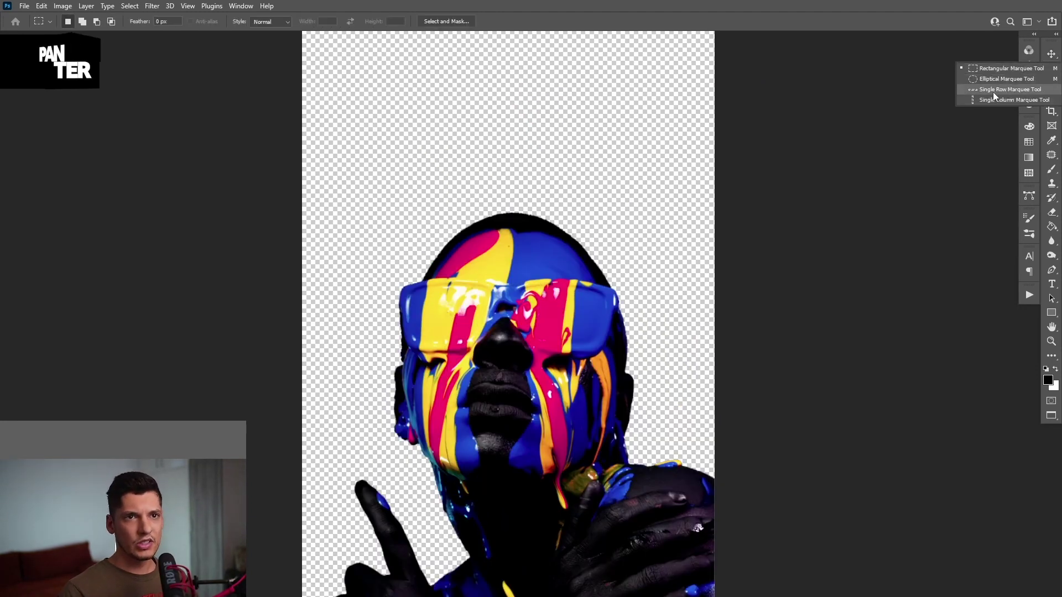
click(1005, 90)
scroll(499, 311, up, 10)
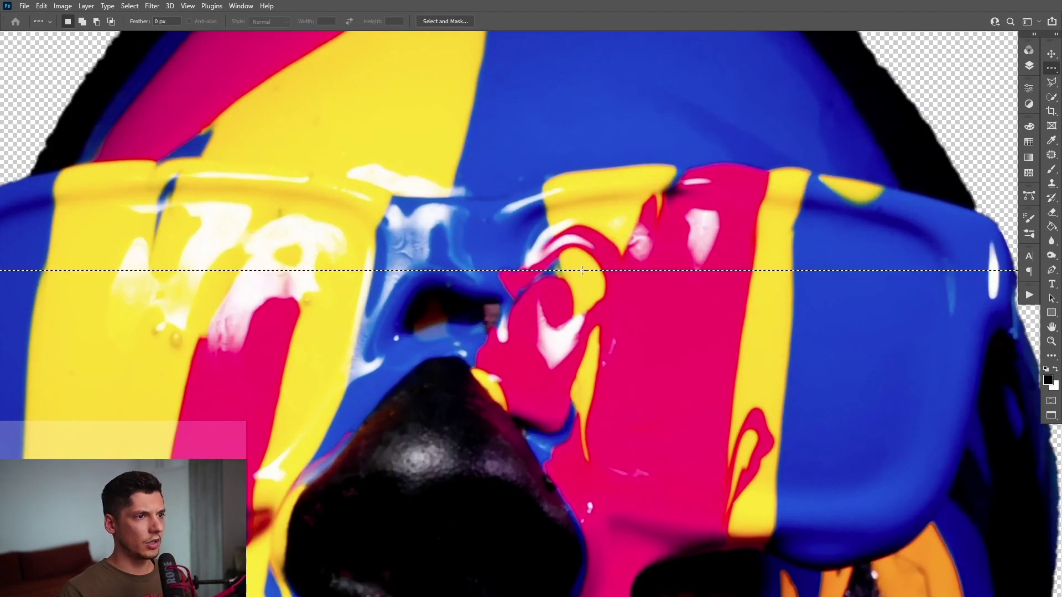
click(582, 271)
scroll(582, 271, down, 10)
scroll(247, 253, down, 8)
key(ctrl+t)
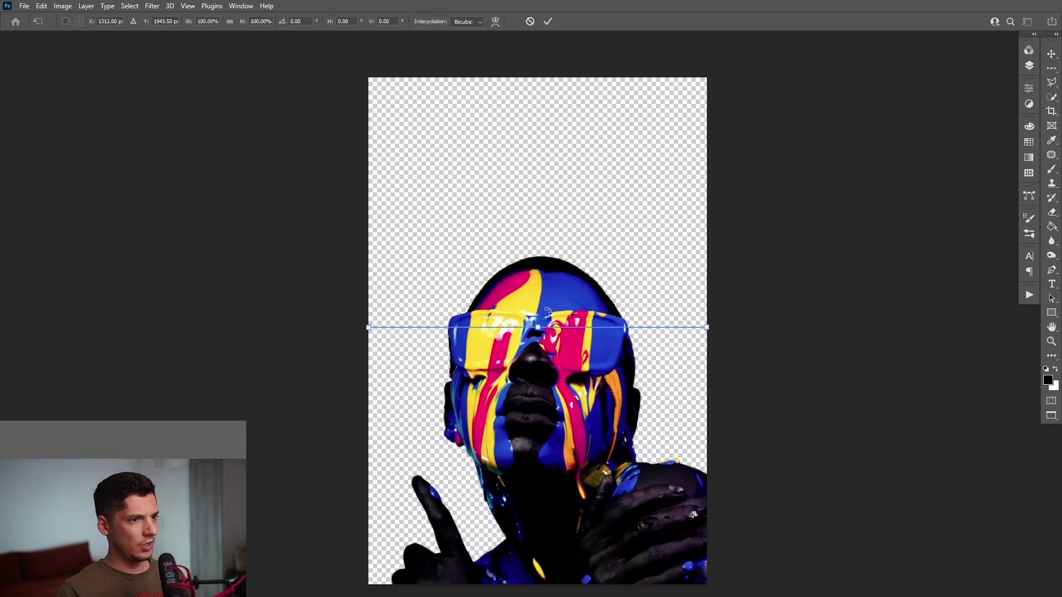
drag(542, 327, 542, 74)
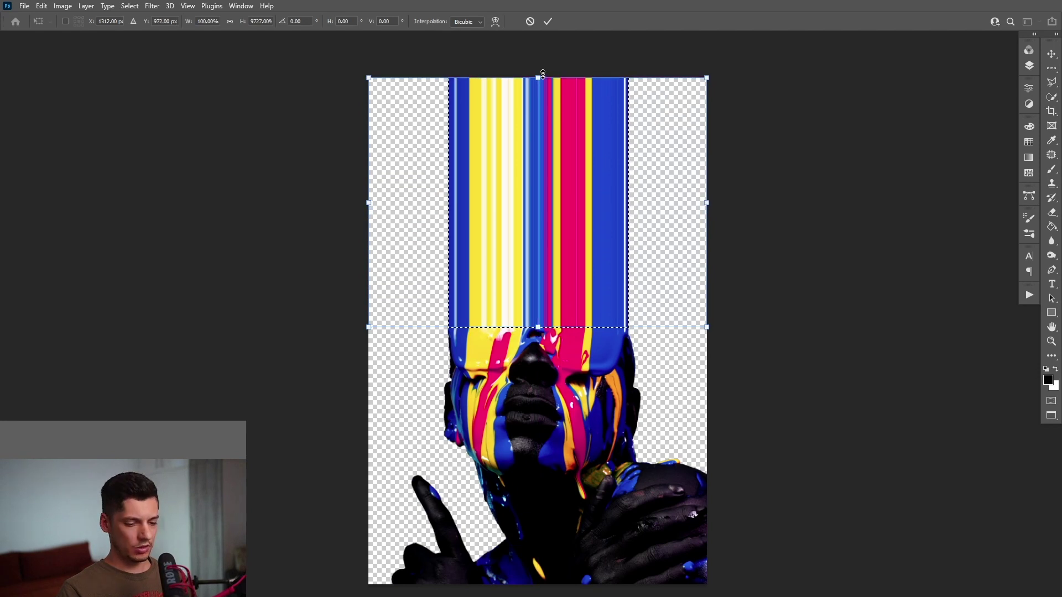
key(Return)
- Place a vertical guide at the right edge of the stripes
scroll(665, 345, up, 2)
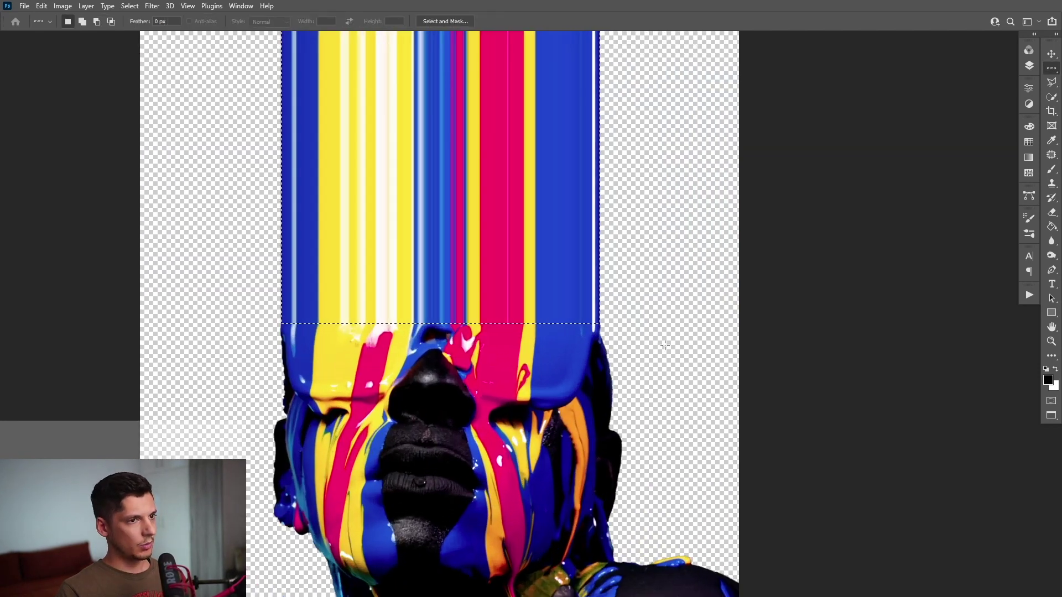
scroll(658, 381, up, 3)
key(space)
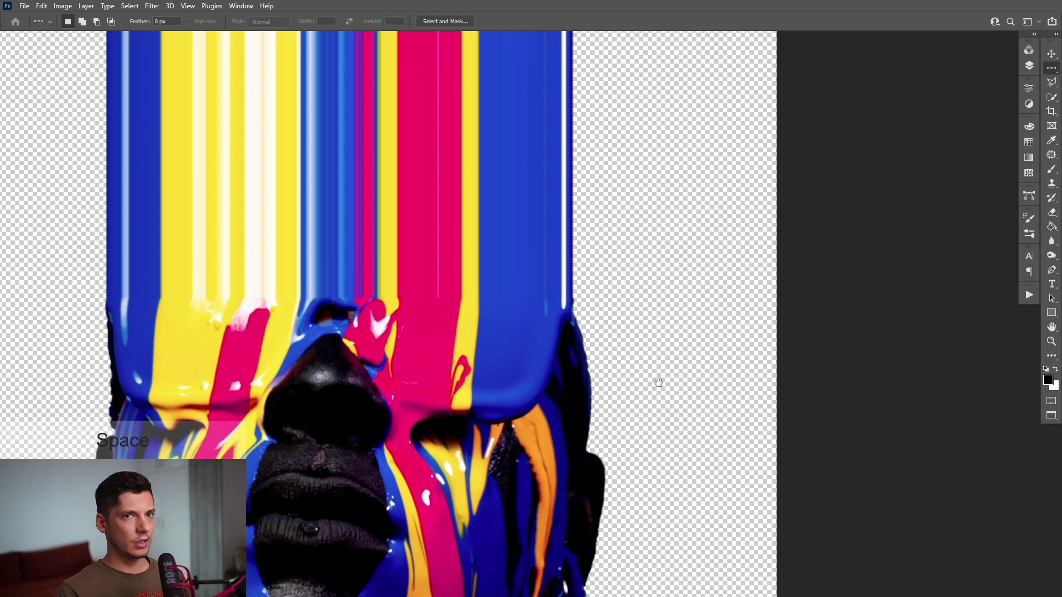
key(ctrl+r)
scroll(400, 248, left, 3)
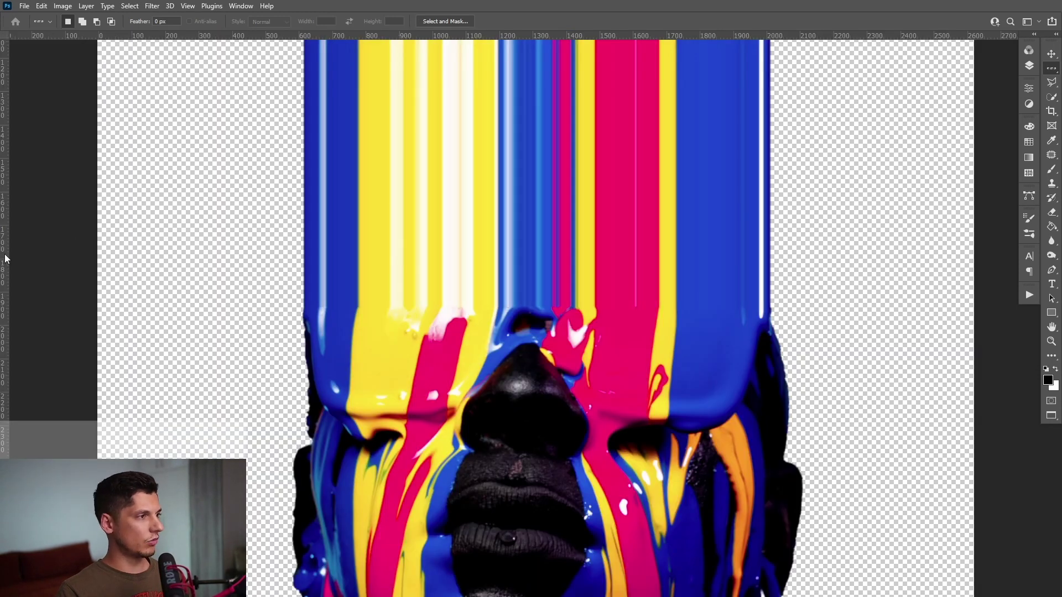
drag(108, 273, 770, 310)
scroll(803, 403, up, 2)
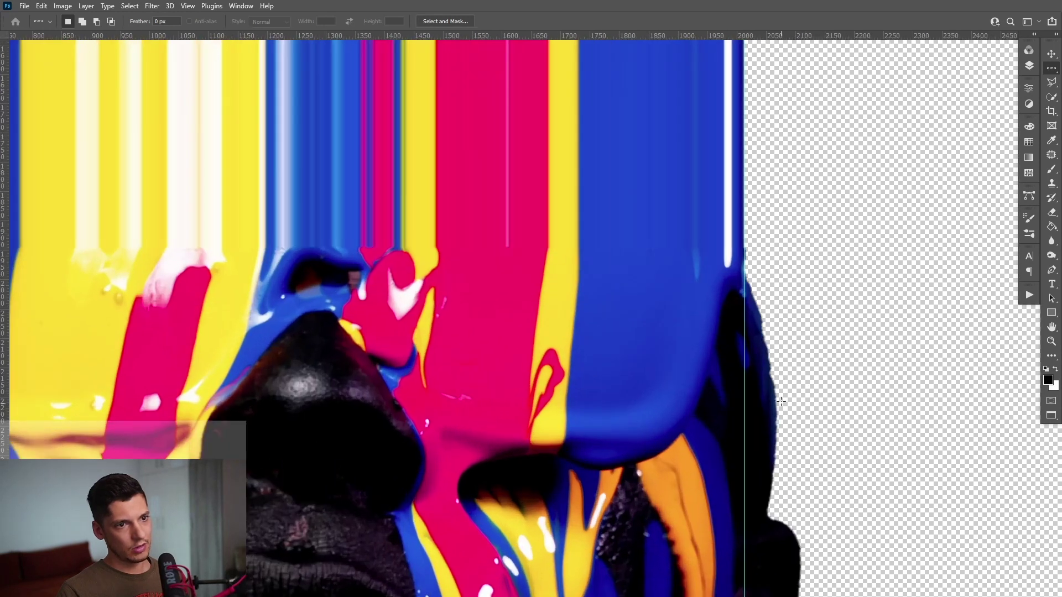
drag(806, 386, 763, 374)
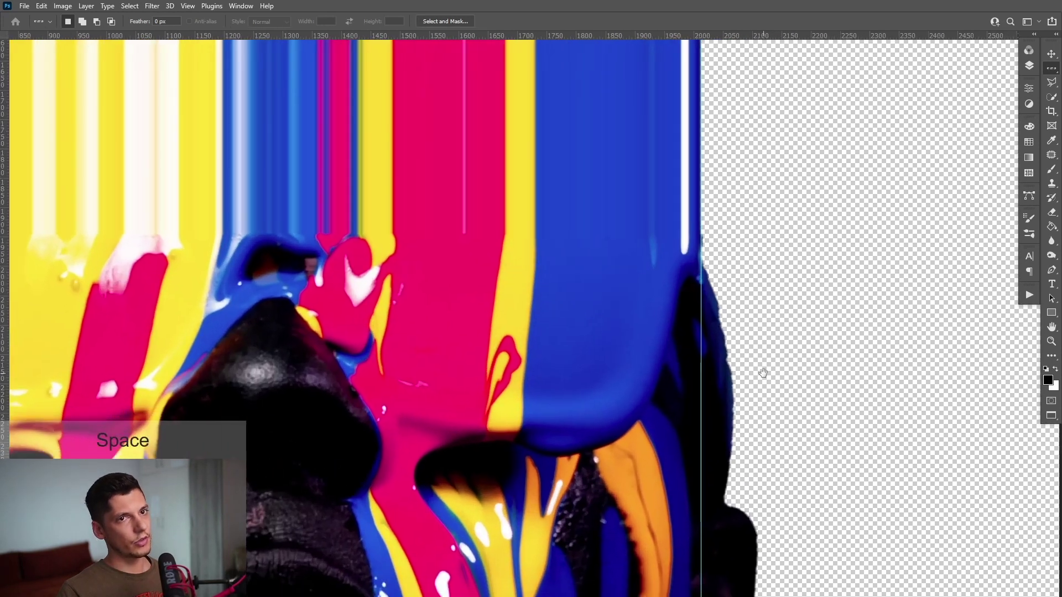
- Stretch a thin rectangular strip at the paint's right edge up to the canvas top
right_click(1054, 70)
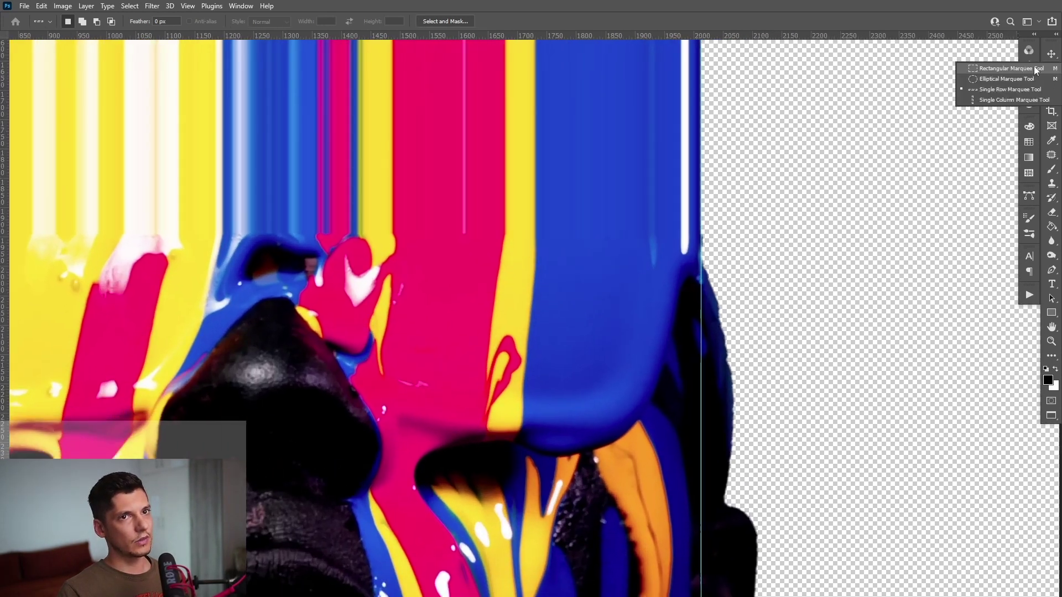
click(1021, 68)
scroll(731, 385, up, 1)
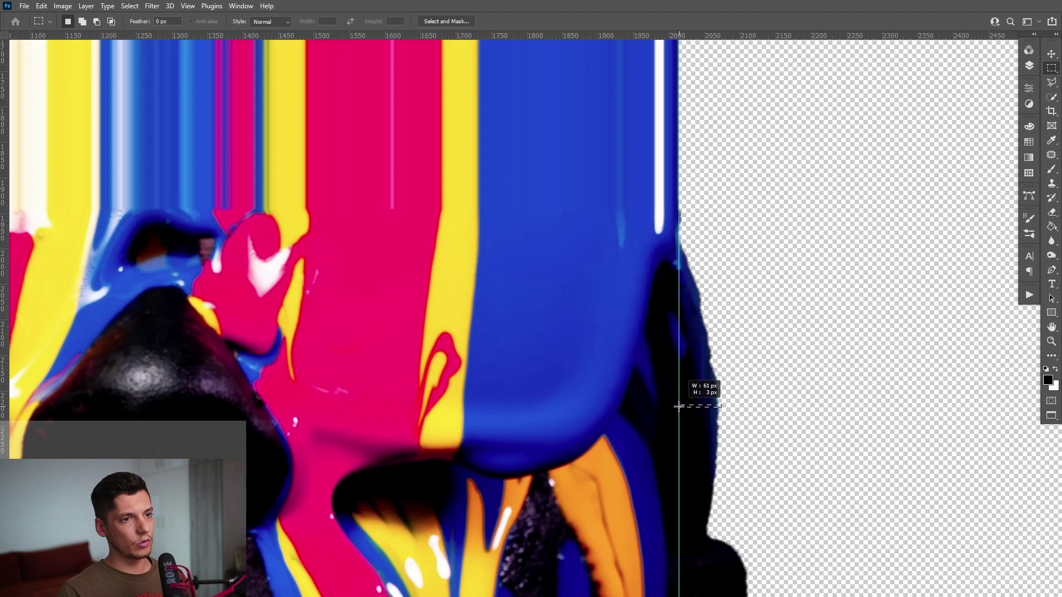
drag(679, 406, 680, 407)
scroll(744, 287, down, 5)
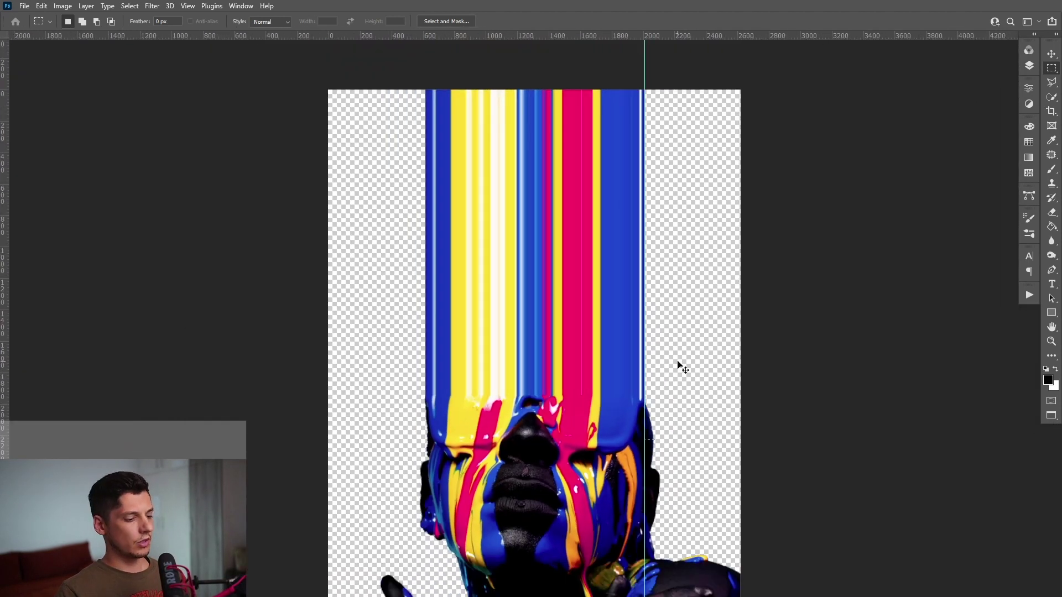
key(ctrl+t)
drag(651, 436, 648, 90)
key(Return)
- Convert the Model layer to a smart object
key(v)
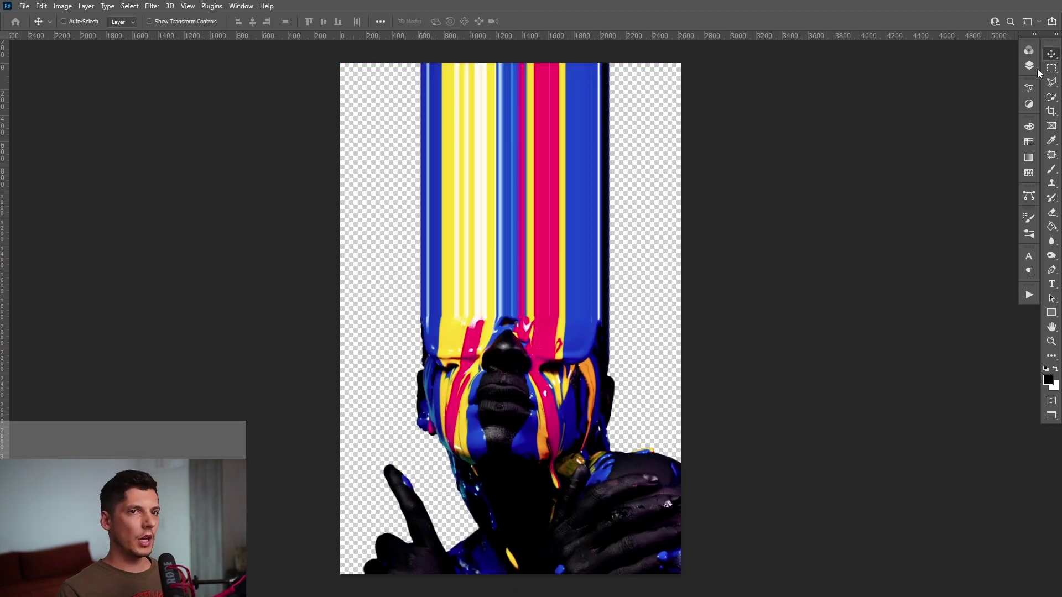
click(1029, 65)
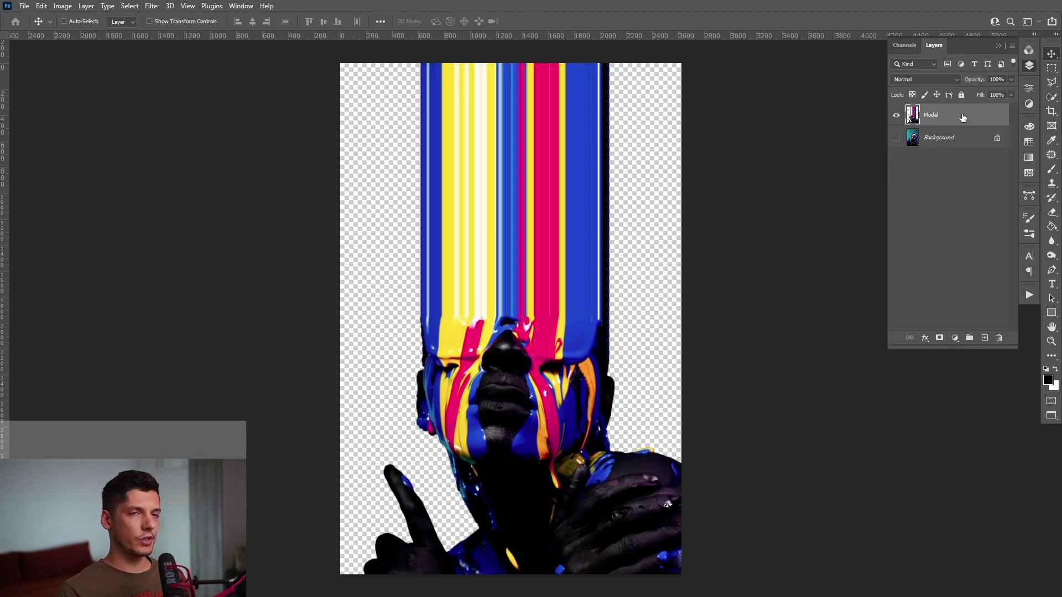
right_click(962, 118)
click(965, 258)
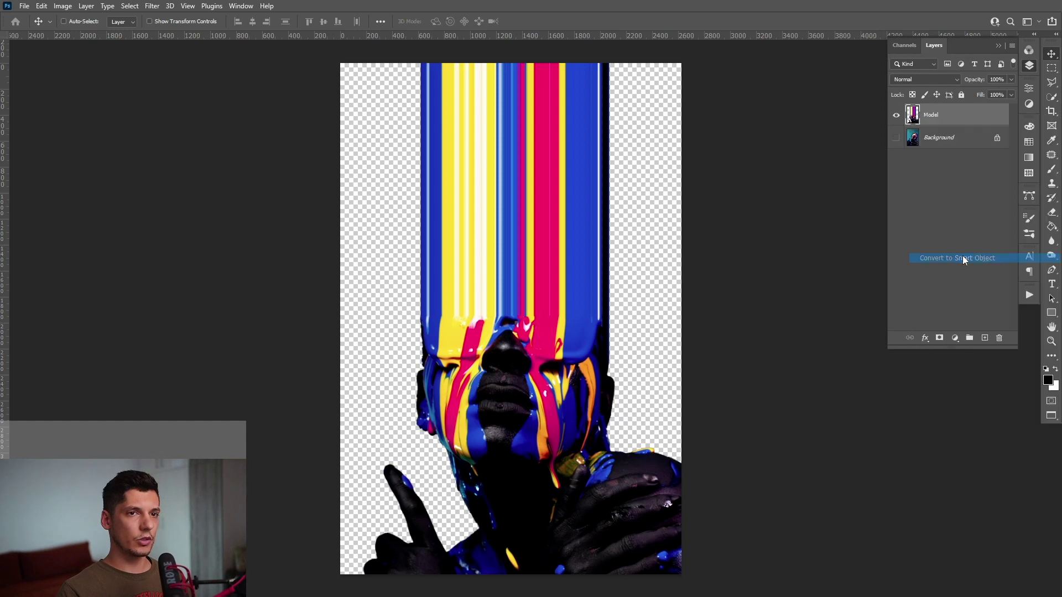
- Forward Warp the top stripes into sweeping waves in Liquify and apply it
click(151, 6)
click(184, 111)
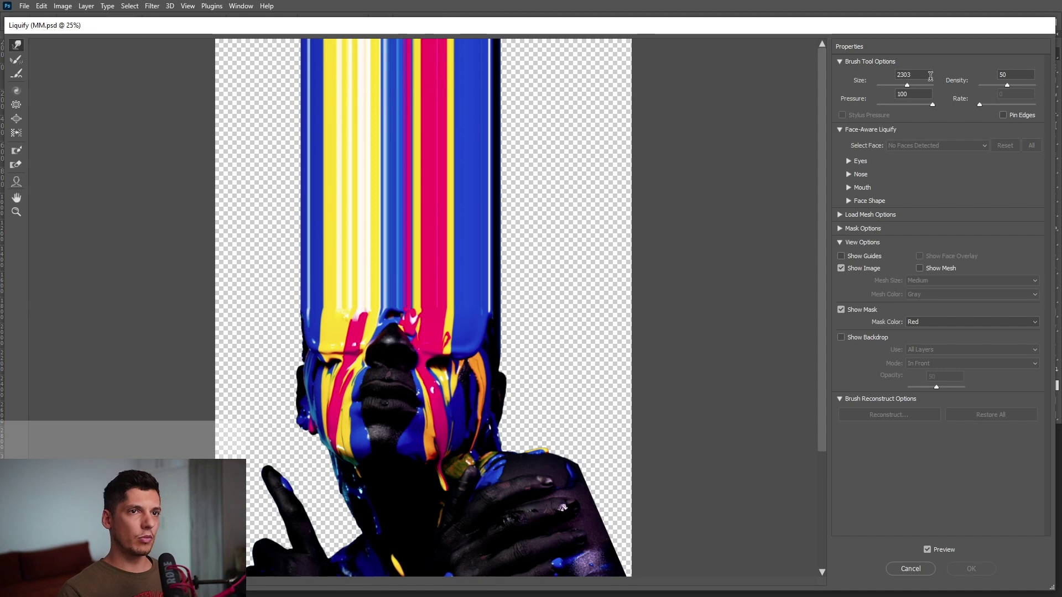
scroll(550, 166, down, 1)
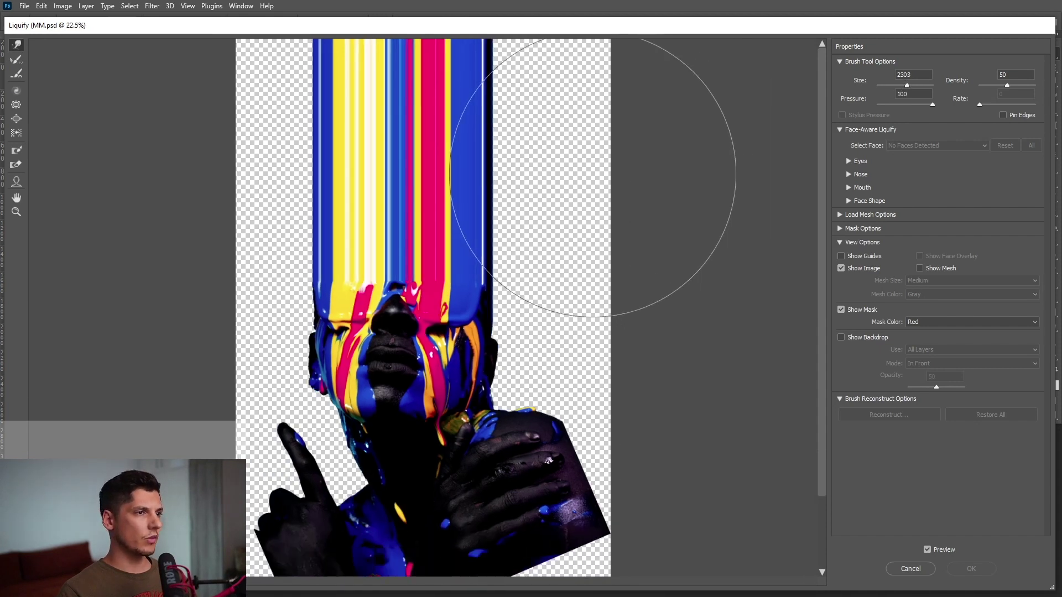
mouse_move(460, 131)
mouse_down()
mouse_move(457, 86)
mouse_move(580, 36)
mouse_move(686, 50)
mouse_up()
mouse_move(370, 122)
mouse_down()
mouse_move(221, 66)
mouse_move(103, 46)
mouse_move(144, 183)
mouse_move(367, 83)
mouse_move(652, 124)
mouse_up()
drag(489, 51, 597, 100)
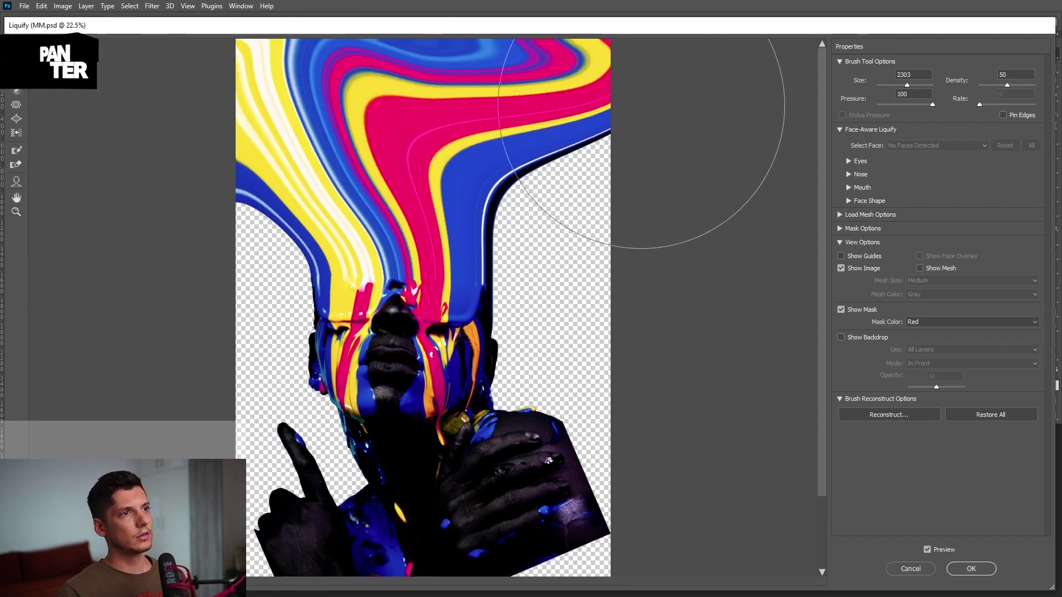
click(971, 569)
- Add a Solid Color fill layer above Background using yellow (ffdd00) sampled from the paint
scroll(565, 430, up, 1)
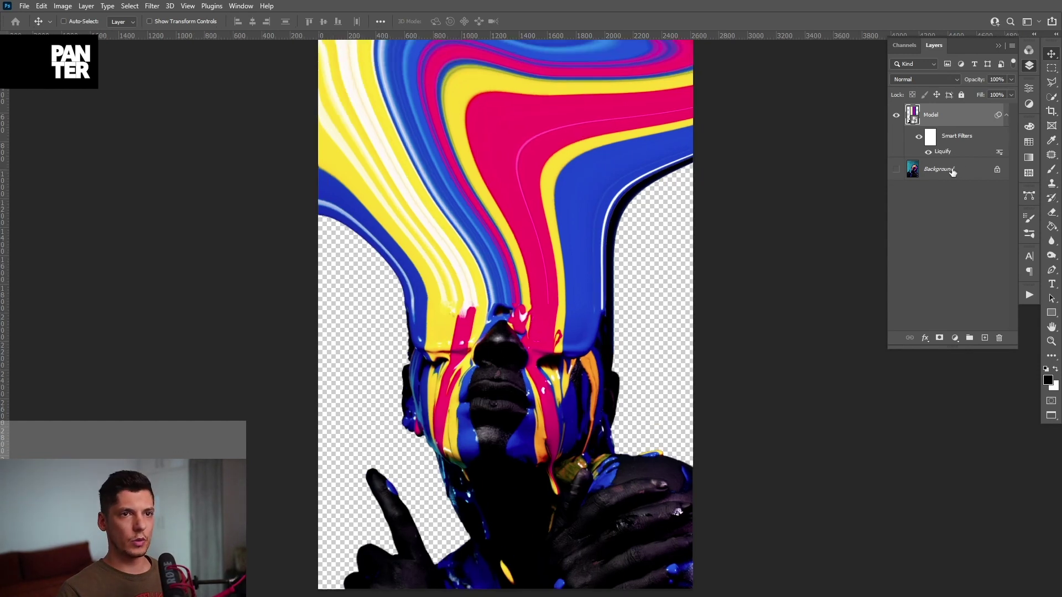
click(952, 171)
click(959, 341)
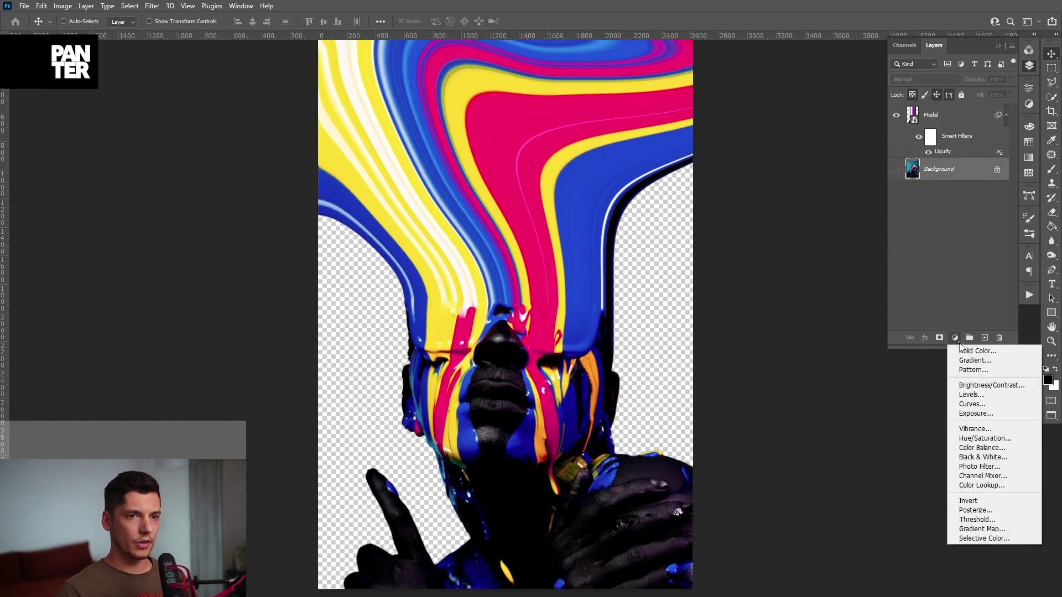
click(987, 353)
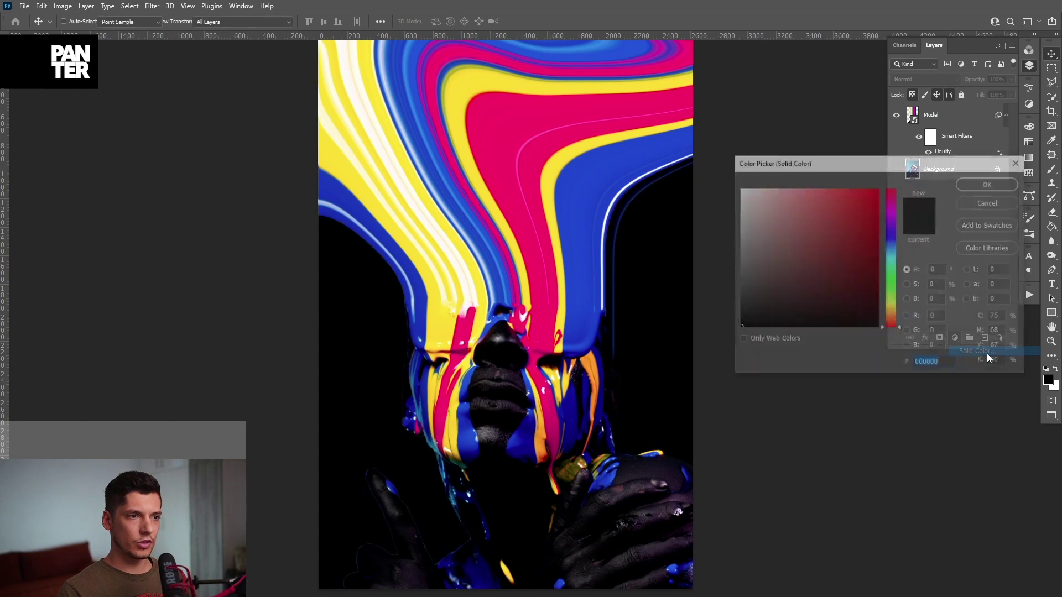
click(575, 201)
click(564, 157)
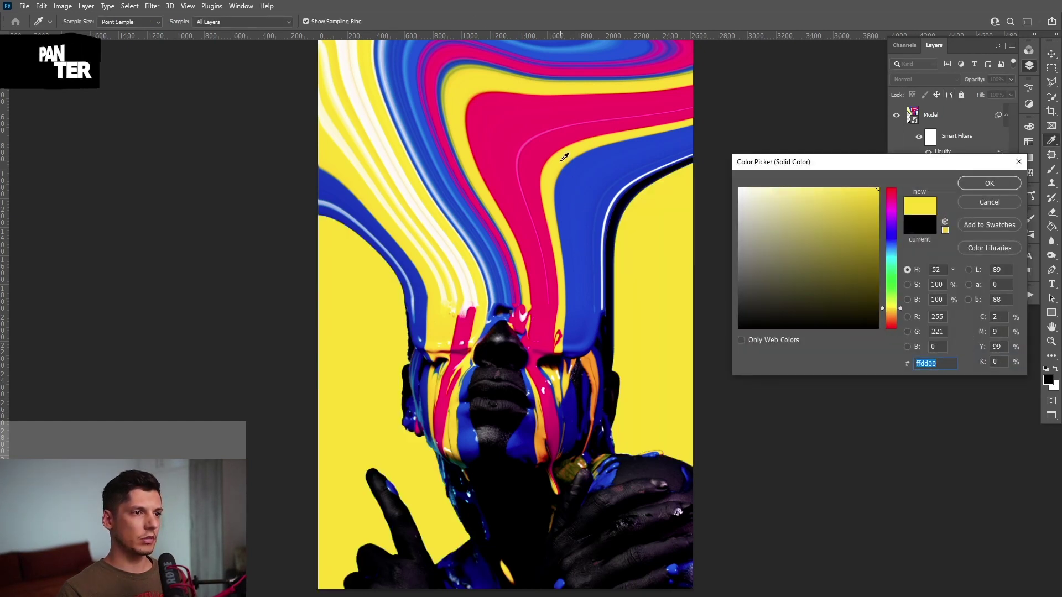
click(974, 185)
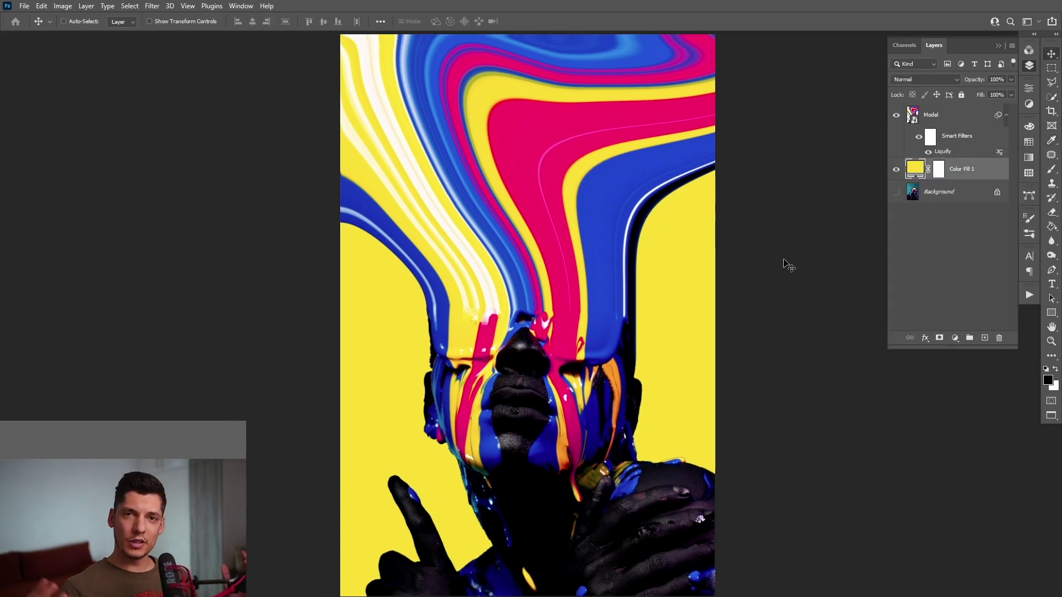